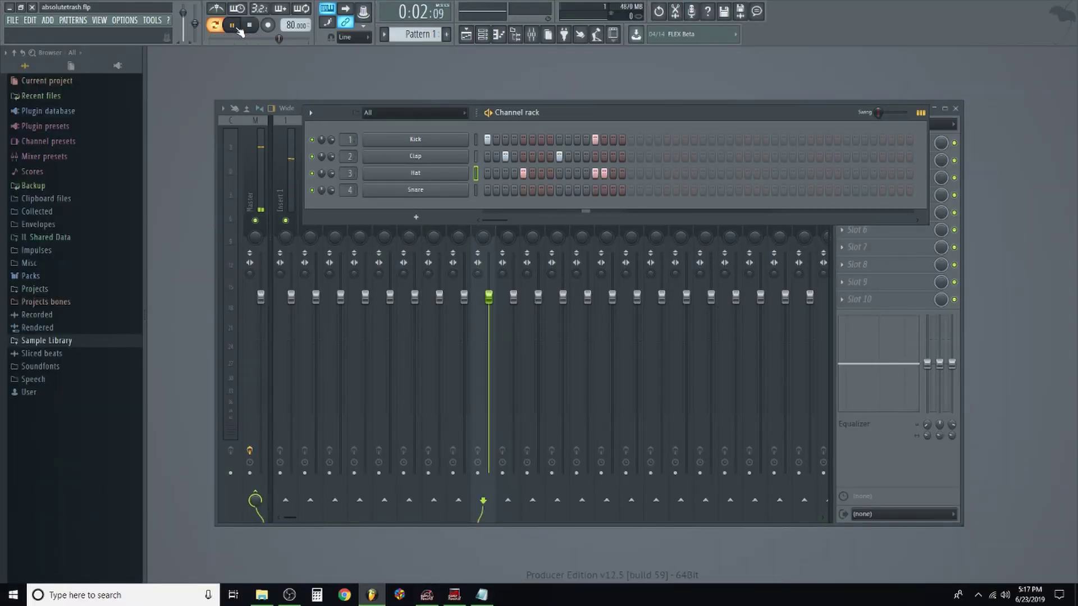
Switch on a continuous run of snare steps in the Channel rack step sequencer.
left_click_drag(514, 190, 604, 190)
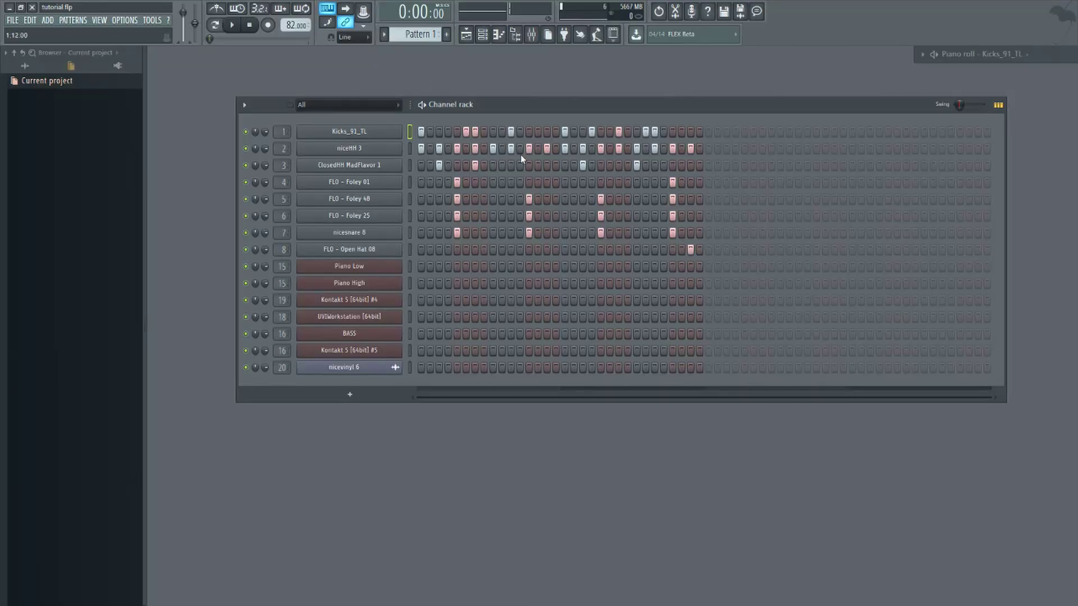
Set FL-chan.png from the Wallpapers folder as the workspace background image.
left_click(100, 20)
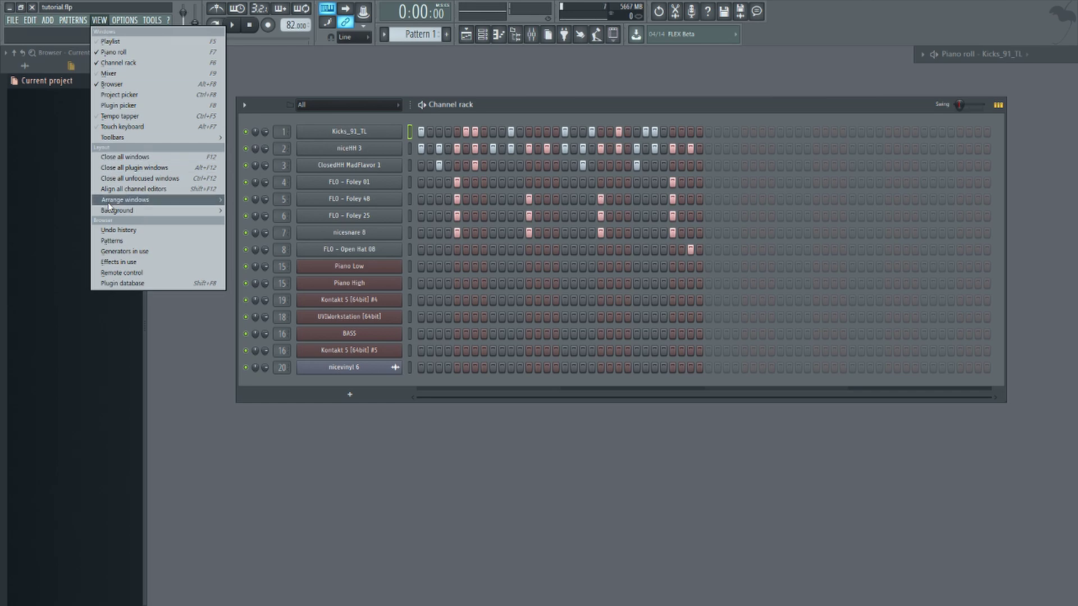
mouse_move(112, 210)
left_click(244, 211)
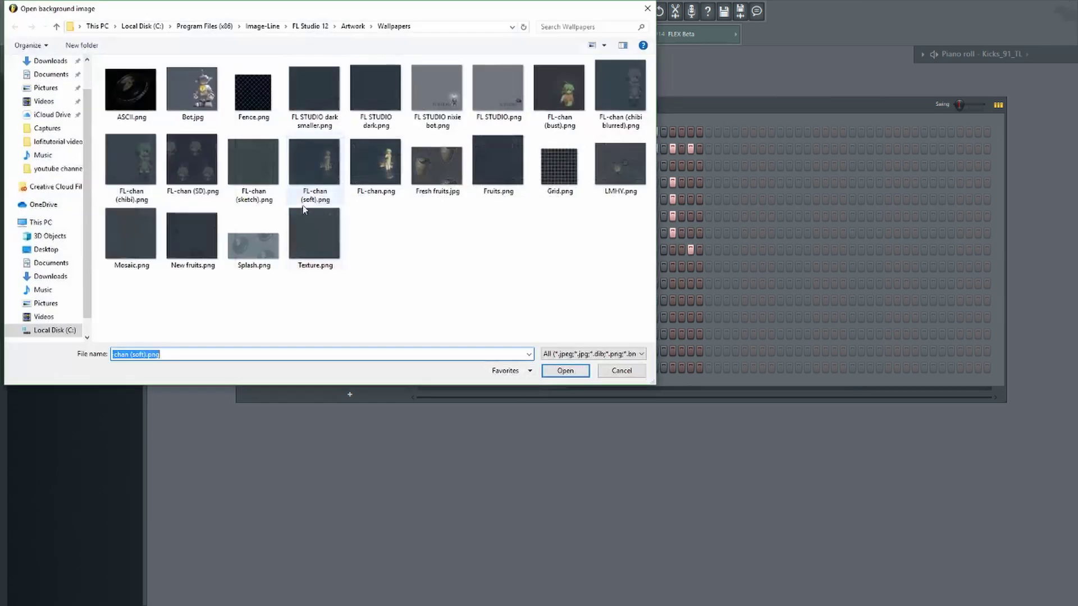
left_click(376, 162)
left_click(564, 371)
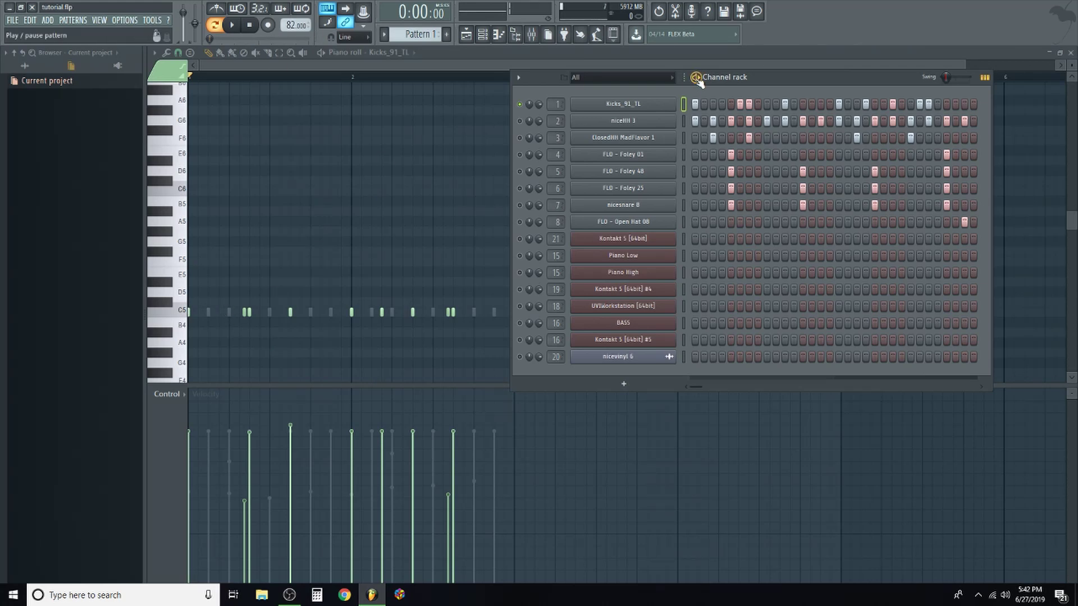
Play the current pattern and the niceHH 3 hi-hat pattern, then pause.
key("space")
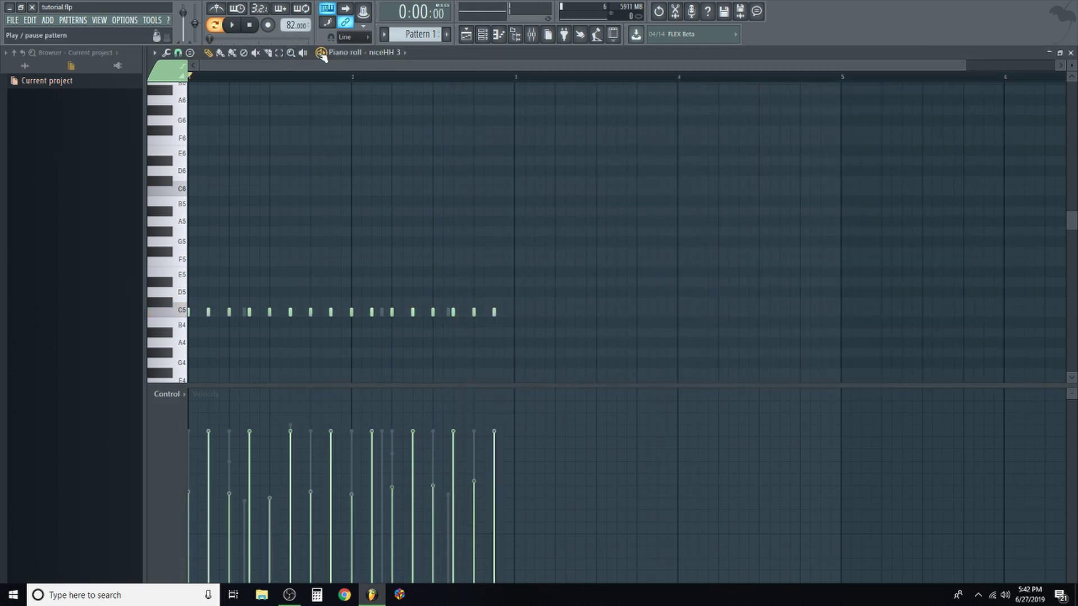
key("space")
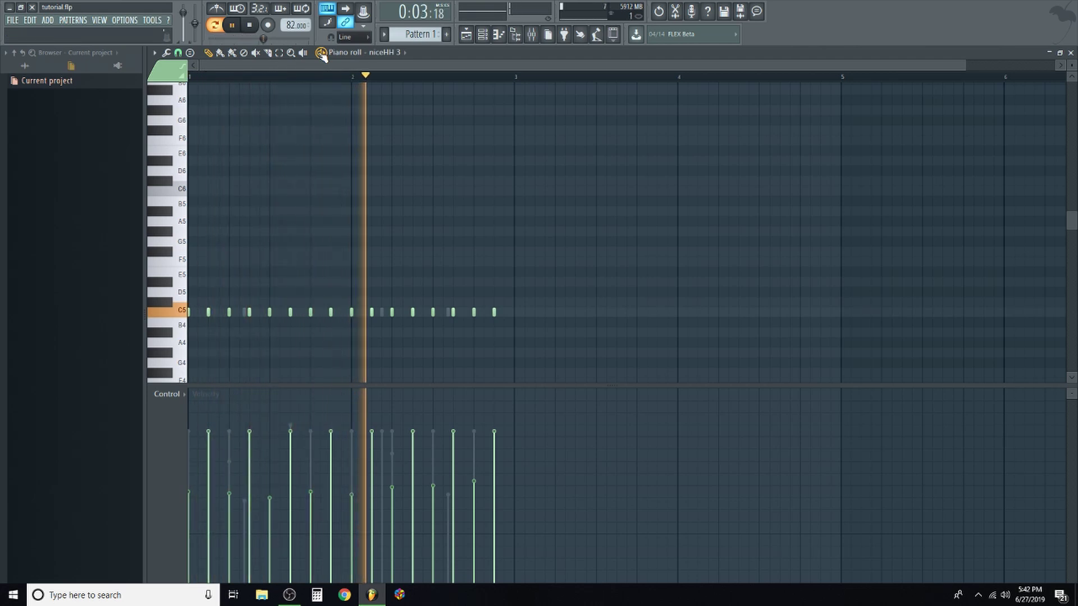
key("space")
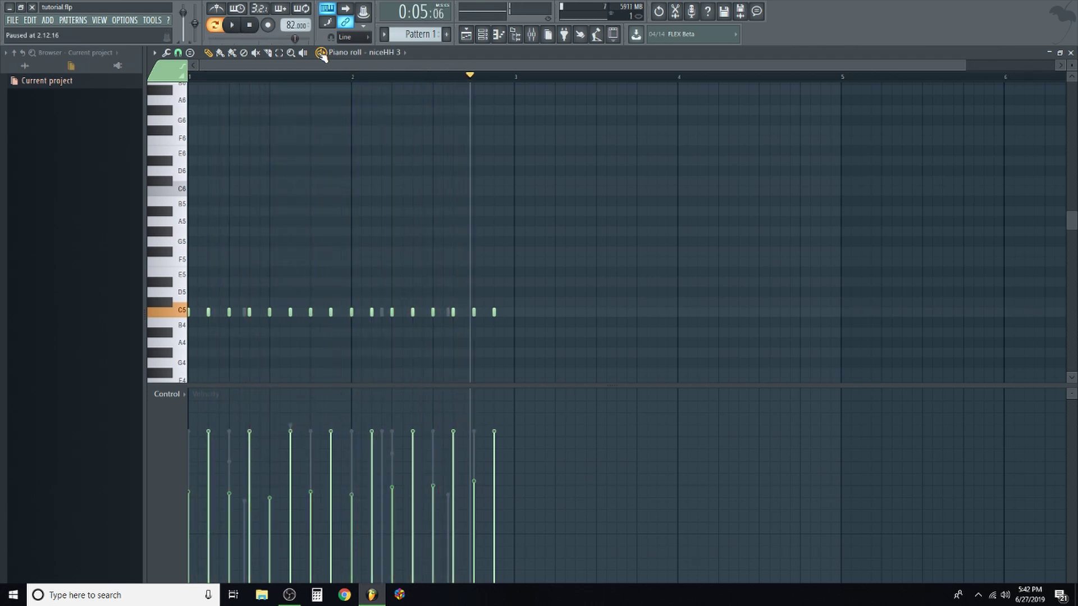
Bring the channel rack back over the piano roll, replay, then open nicesnare 8's sample settings.
key("F6")
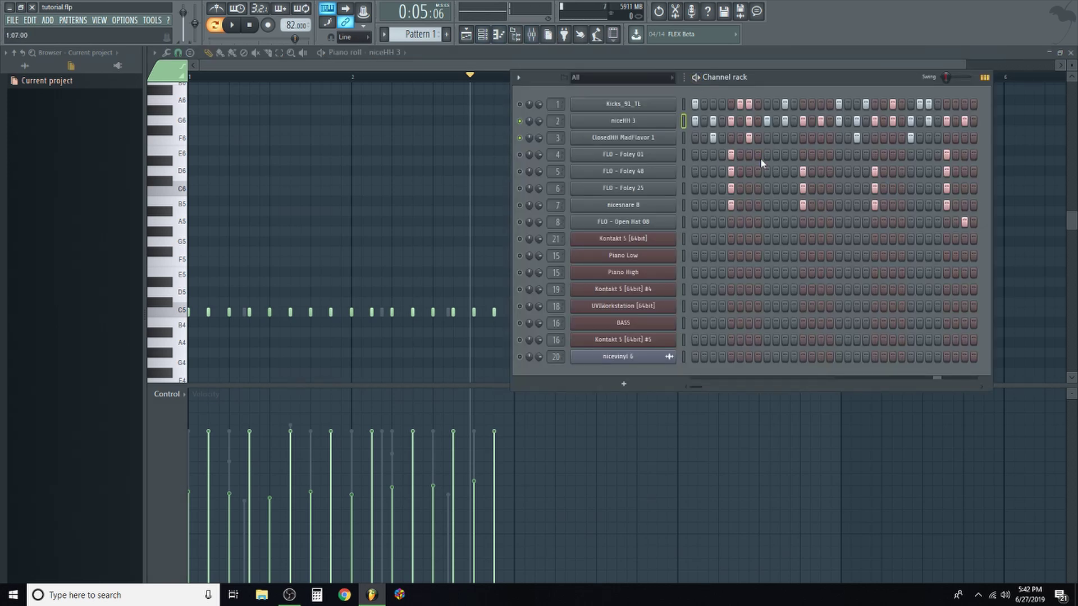
key("space")
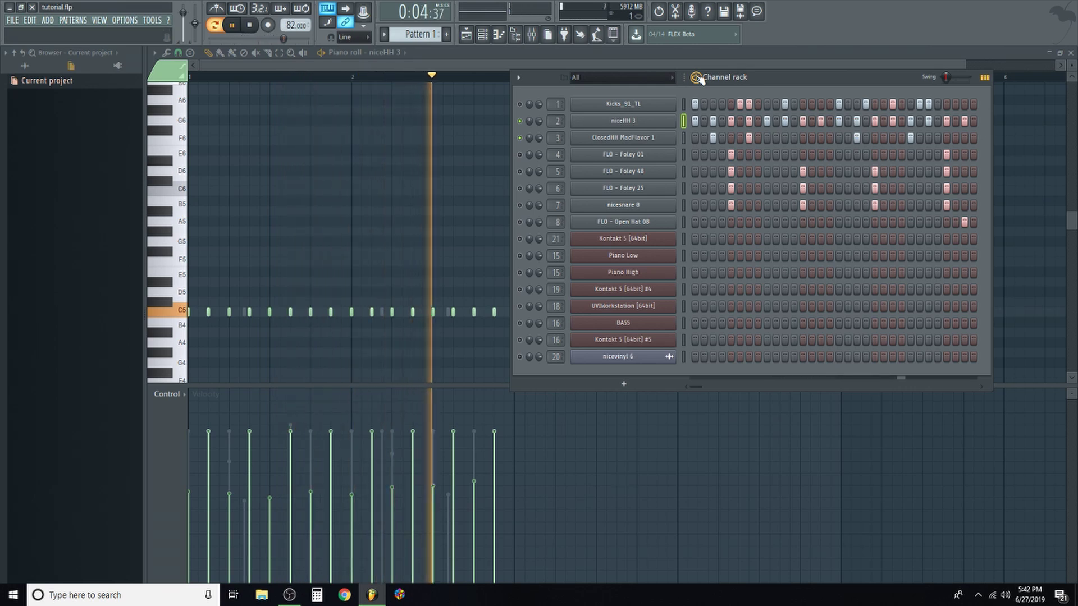
left_click(623, 205)
key("space")
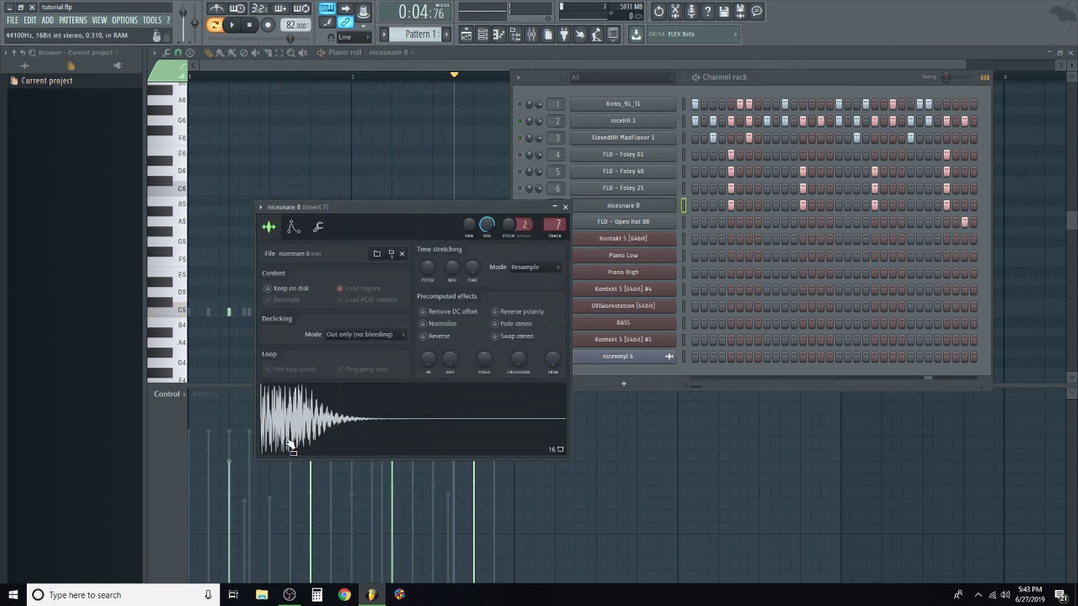
Preview the nicesnare 8 snare sample several times, then close its settings.
left_click(335, 426)
left_click(335, 427)
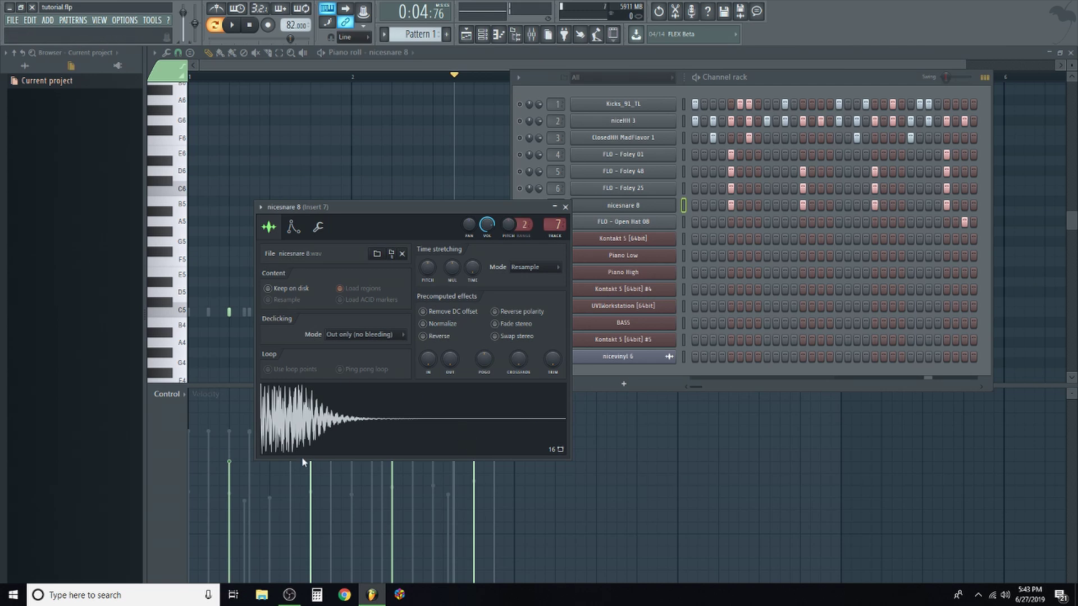
left_click(352, 411)
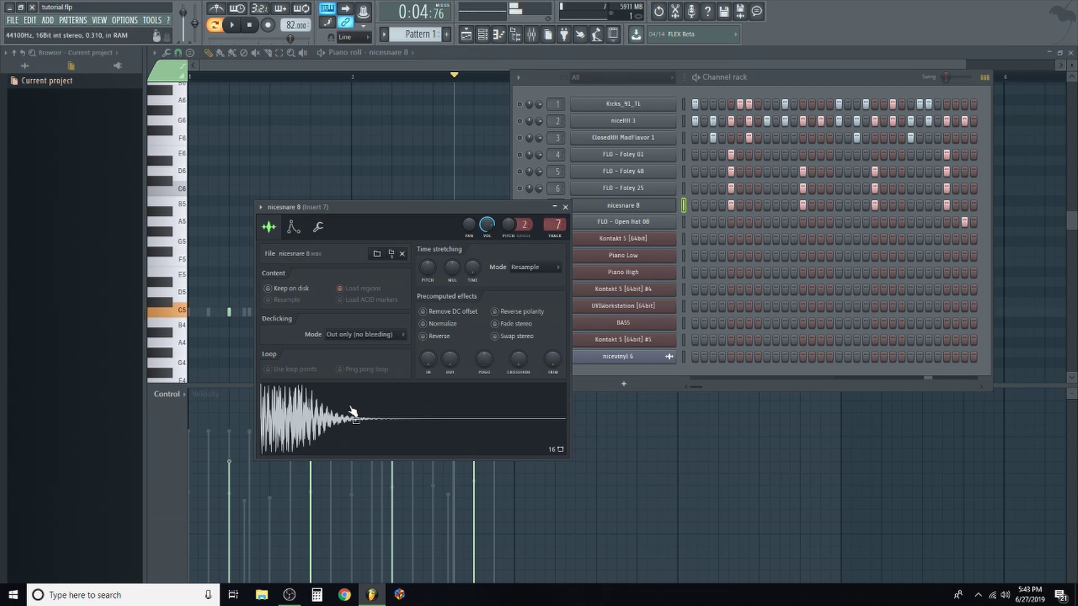
left_click(566, 206)
Browse the FLO - Foley 25, 48 and 01 sample settings, then play and pause the drum pattern.
left_click(682, 188)
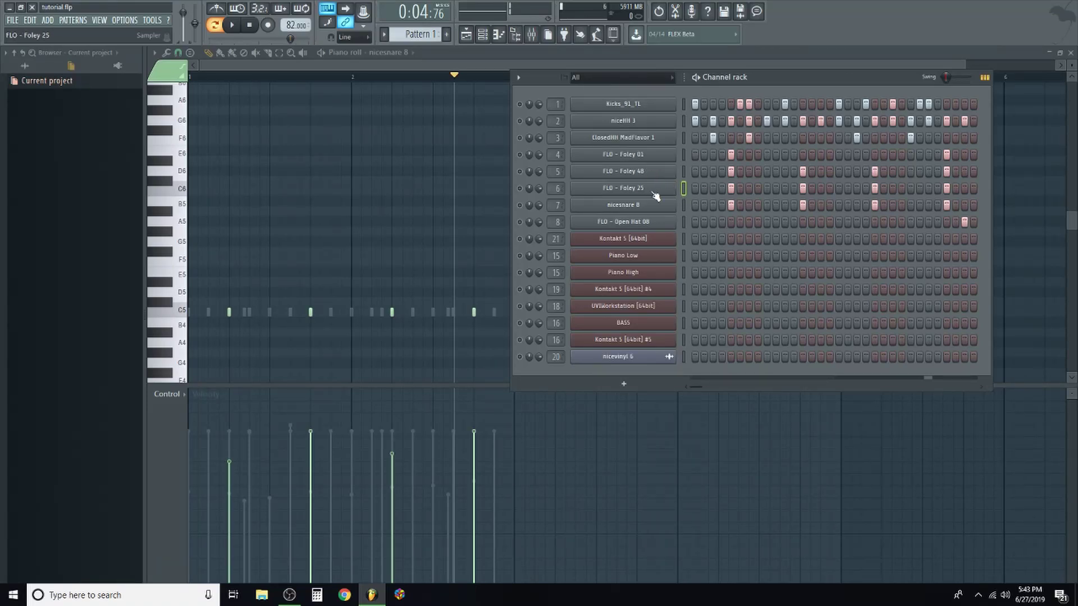
left_click(655, 195)
key("Up")
key("Up")
key("Escape")
left_click(698, 79)
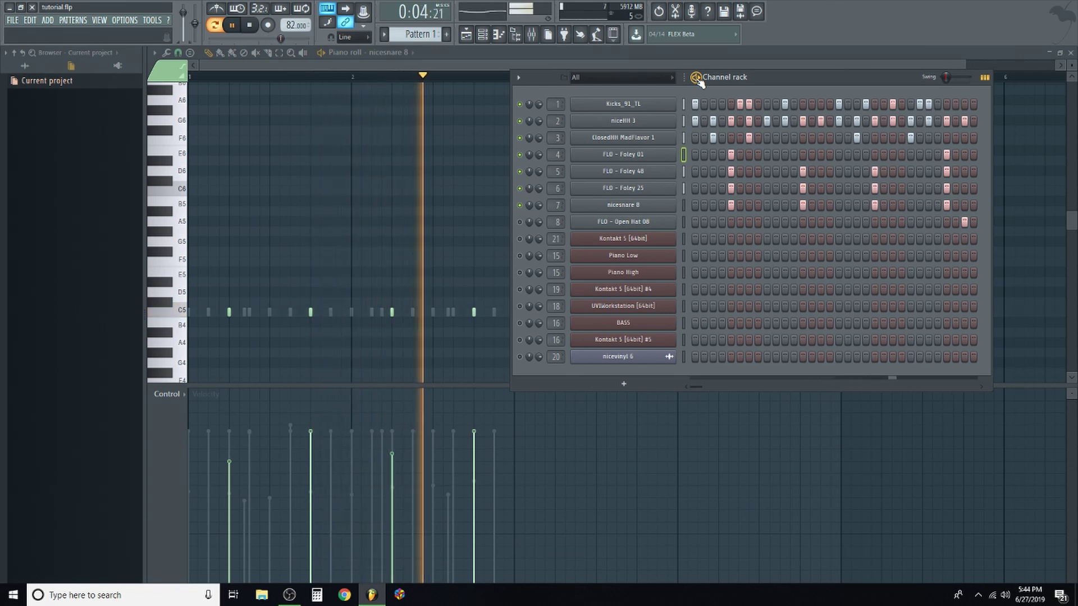
key("space")
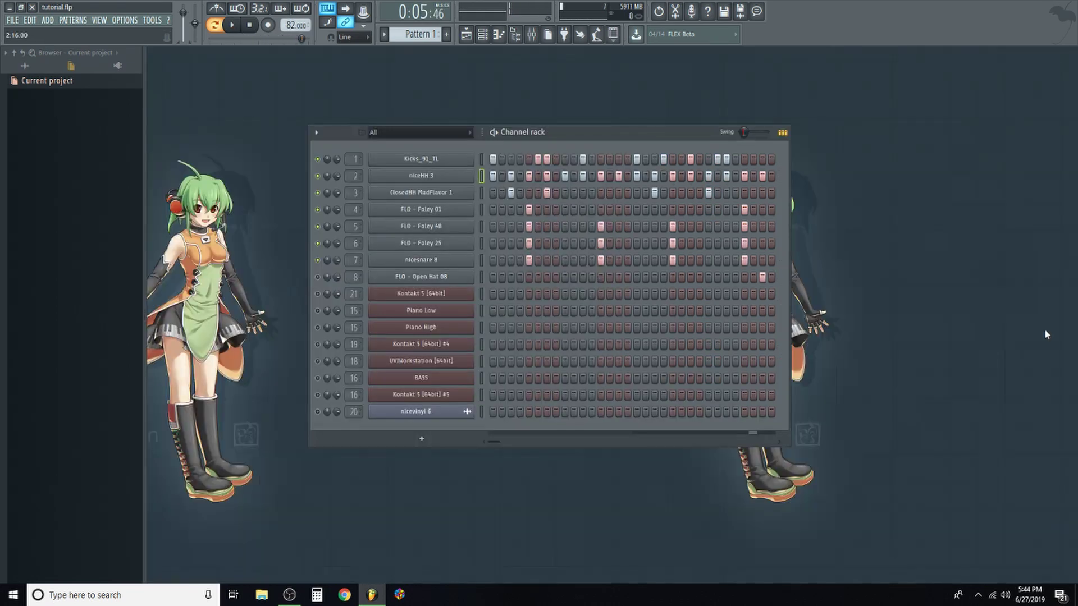
Turn the niceHH 3 Time SHIFT knob up to about halfway in its channel settings.
left_click(450, 178)
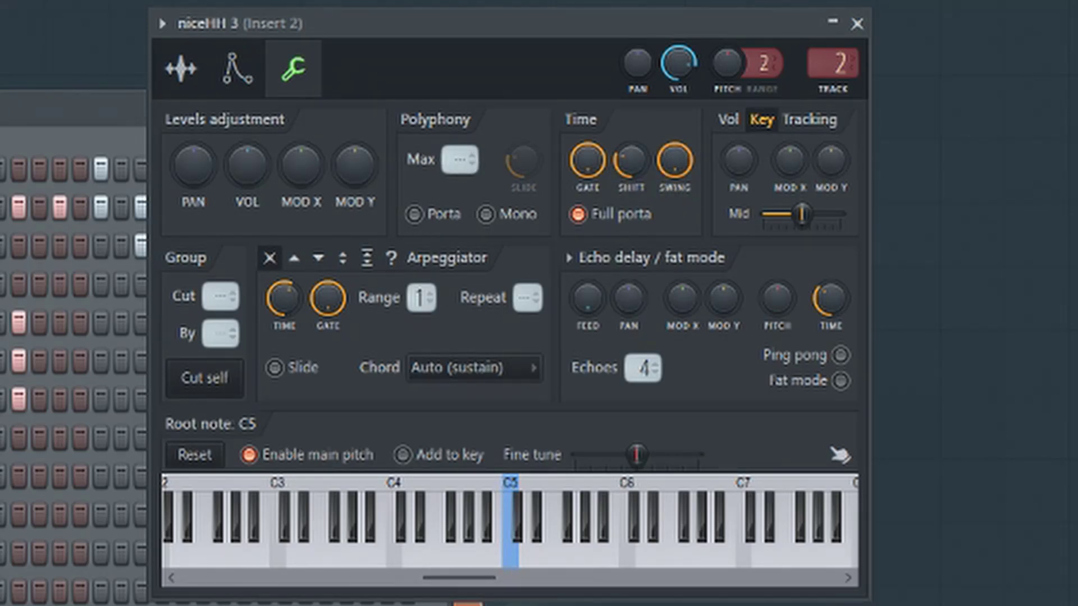
left_click_drag(631, 162, 630, 143)
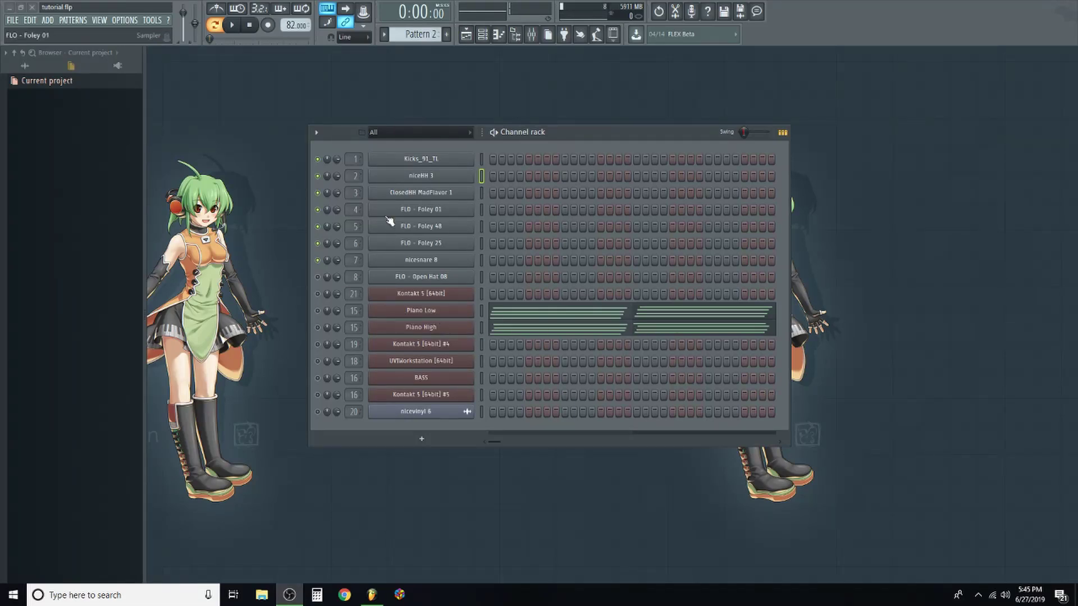
left_click(323, 158)
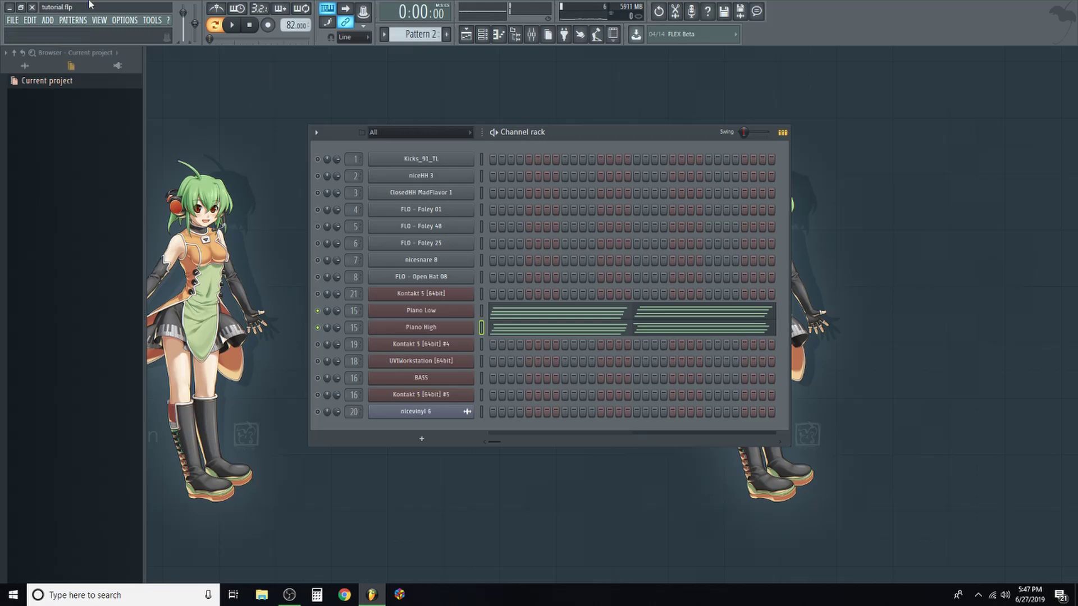
key("F7")
Open Piano High's chord notes in the piano roll, scroll to the upper notes, and play them.
key("space")
scroll(398, 122, "down", 1)
right_click(456, 328)
left_click(529, 329)
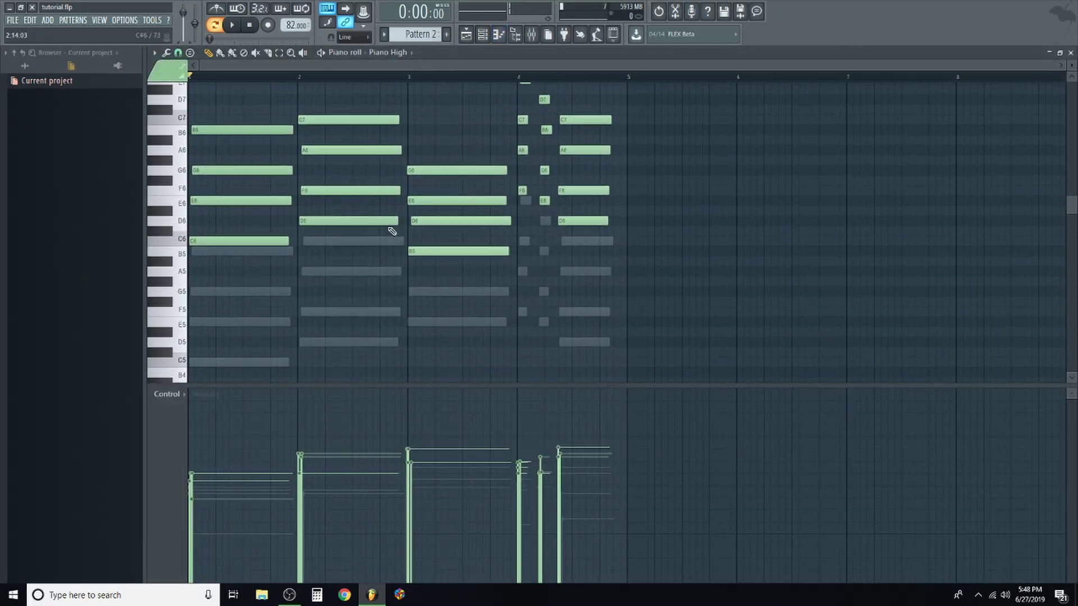
scroll(392, 230, "up", 1)
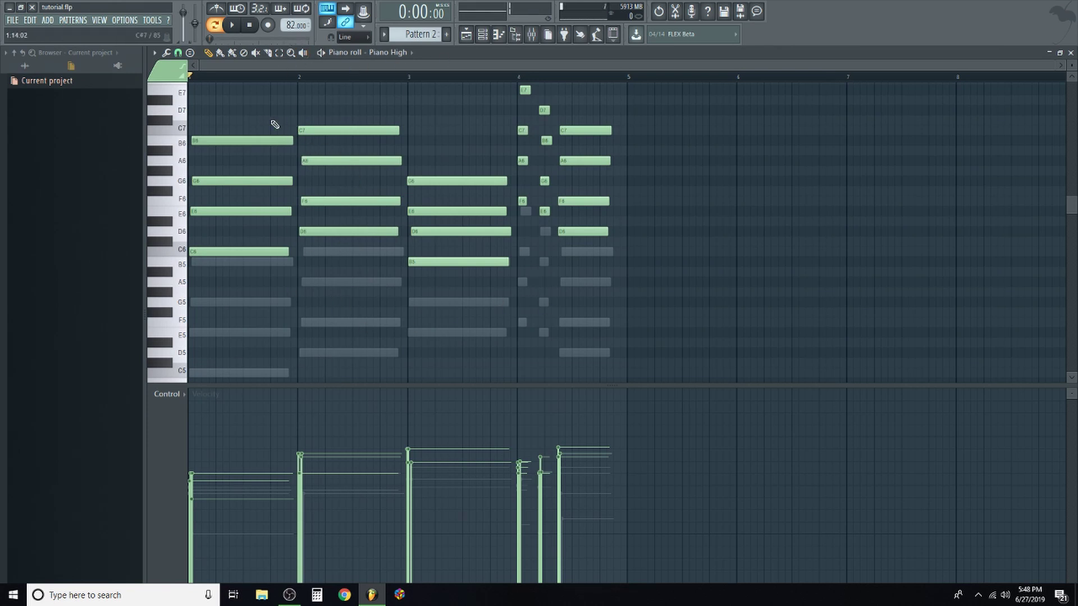
scroll(704, 151, "up", 3)
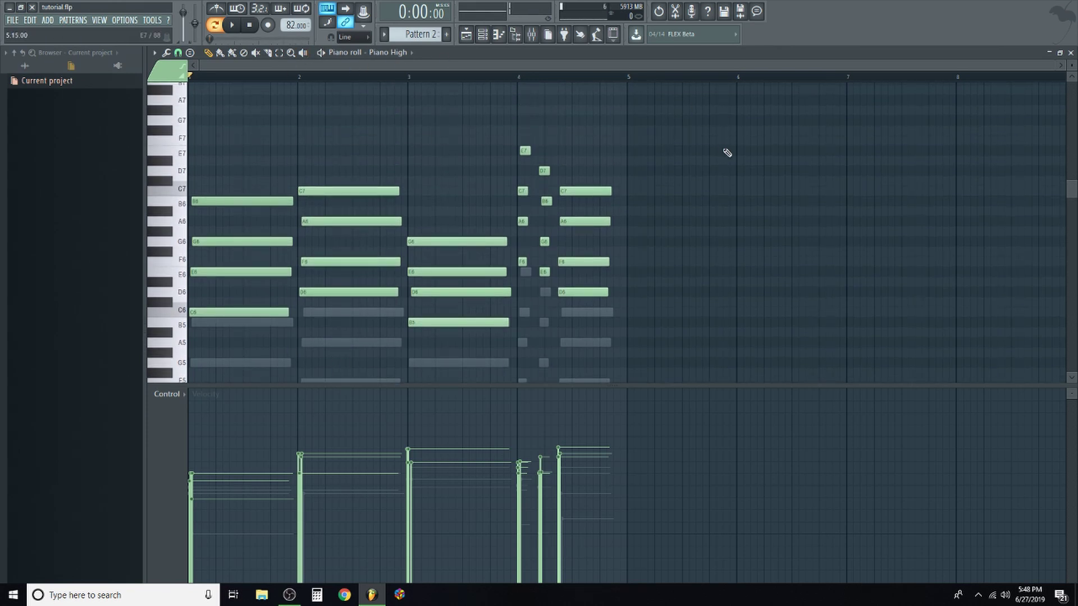
key("space")
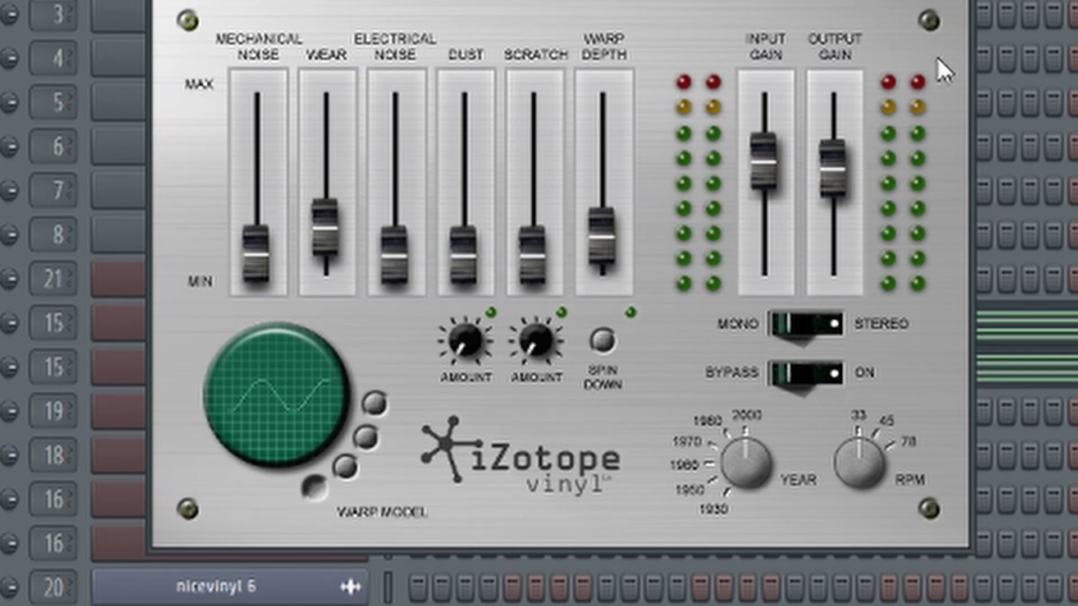
Push the iZotope Vinyl WARP DEPTH fader up to about 54%.
mouse_move(599, 253)
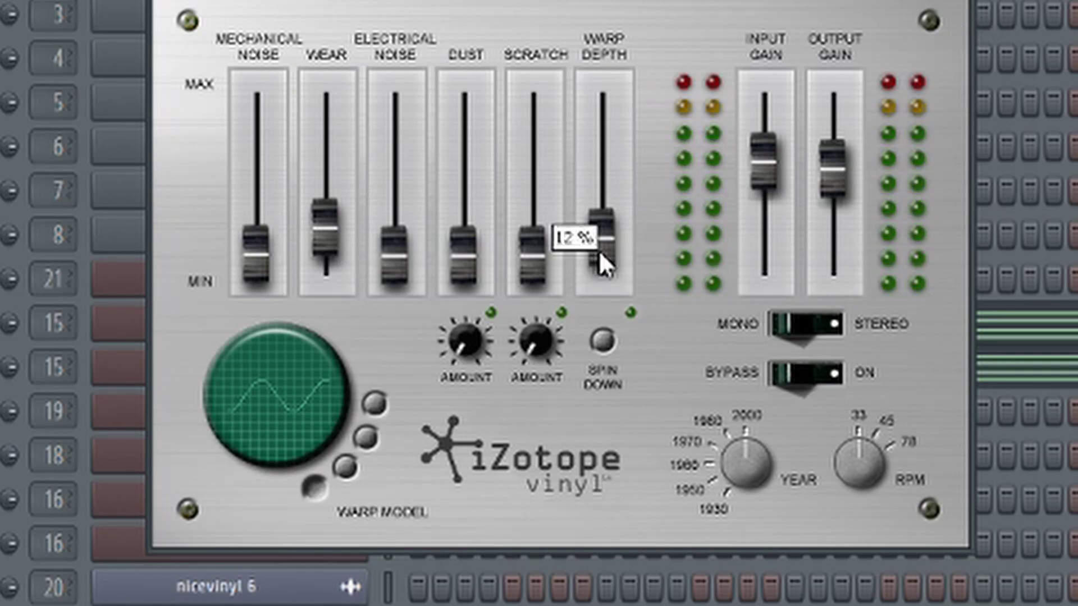
mouse_move(598, 250)
left_mouse_down()
mouse_move(607, 130)
mouse_move(619, 254)
mouse_move(613, 242)
left_mouse_up()
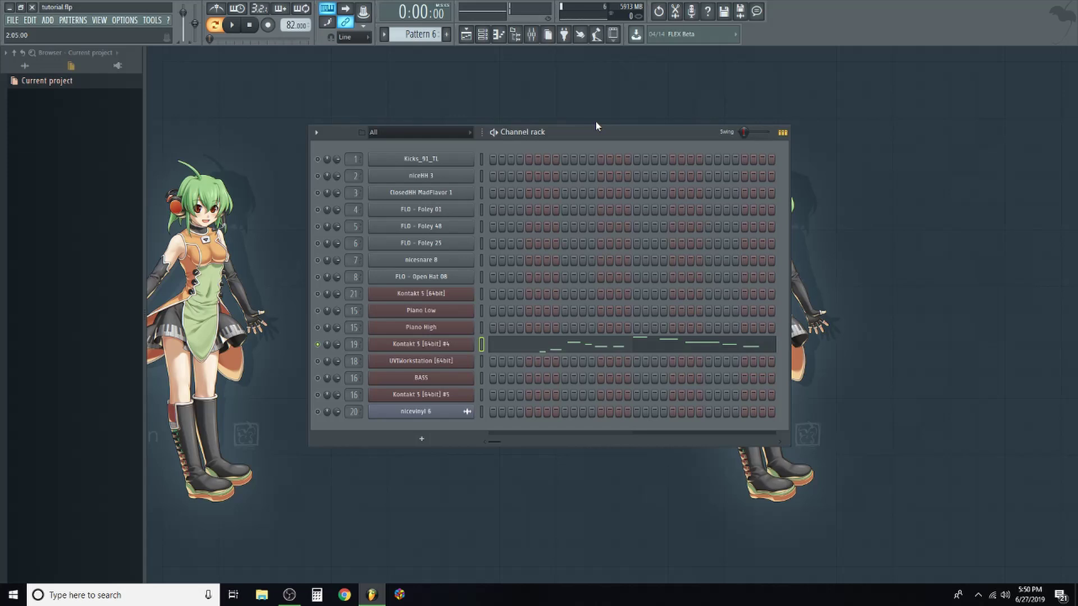
Play the pattern, audition Happy Whistle notes in UVIWorkstation, then close the plugin.
key("space")
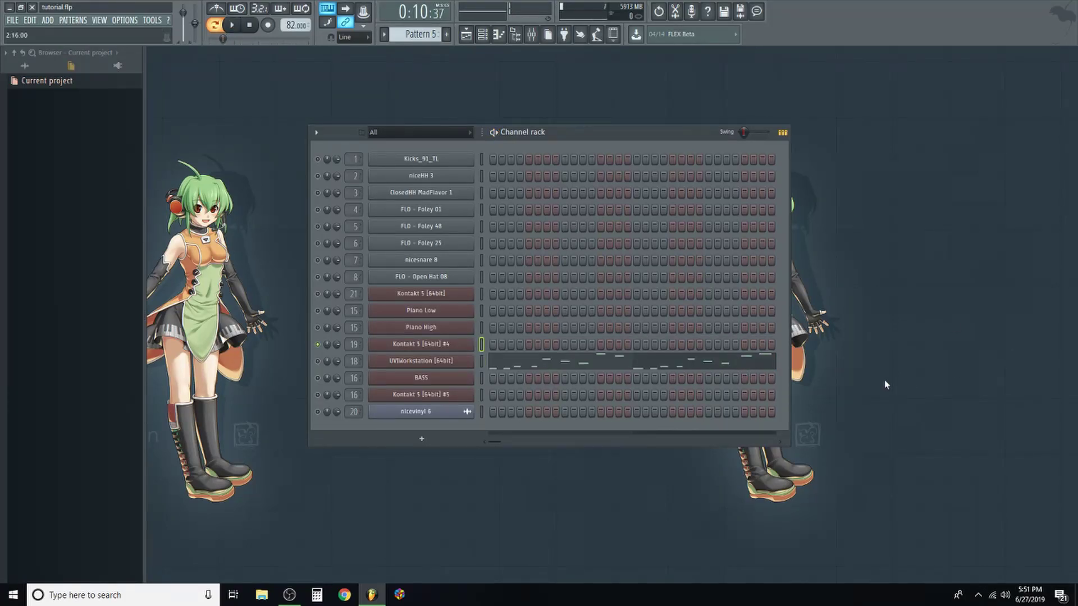
left_click(445, 364)
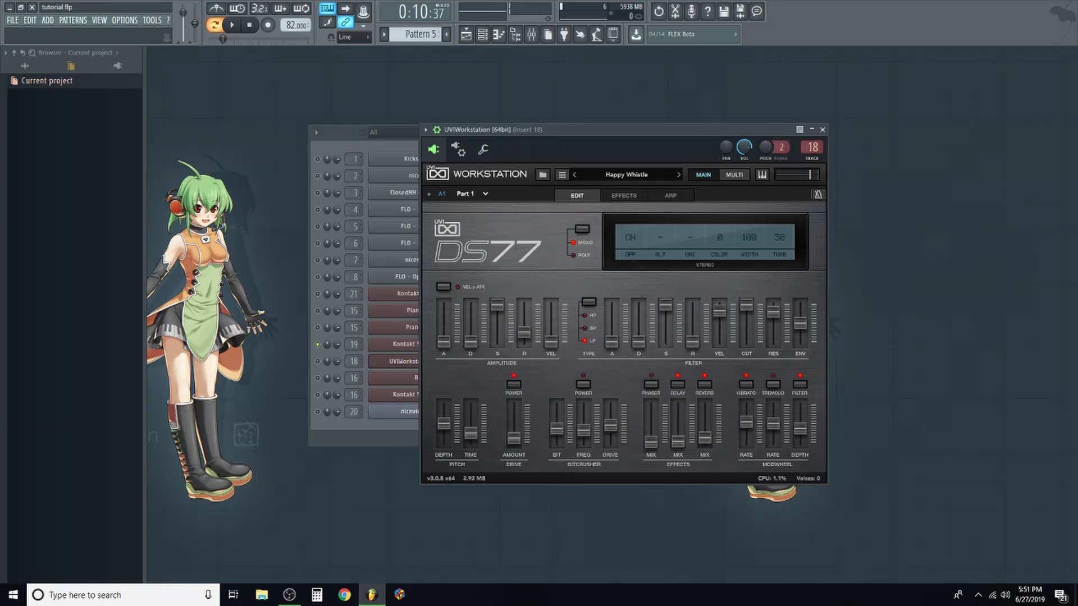
key("q")
left_click(822, 129)
Show the Playlist, select the nicevinyl 6 clip, and play the arrangement.
key("F5")
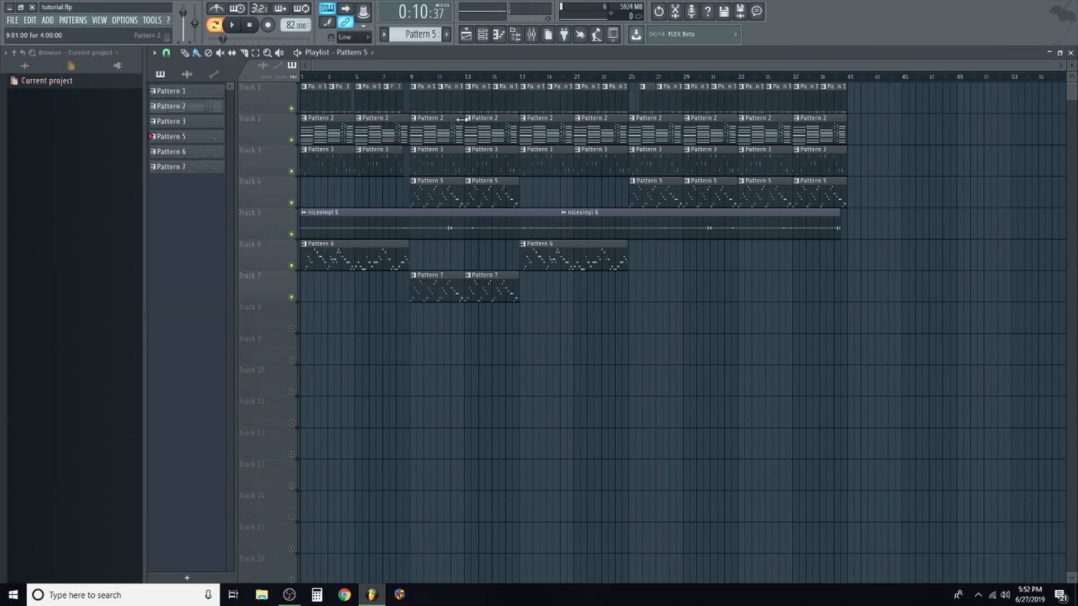
left_click(370, 215)
key("space")
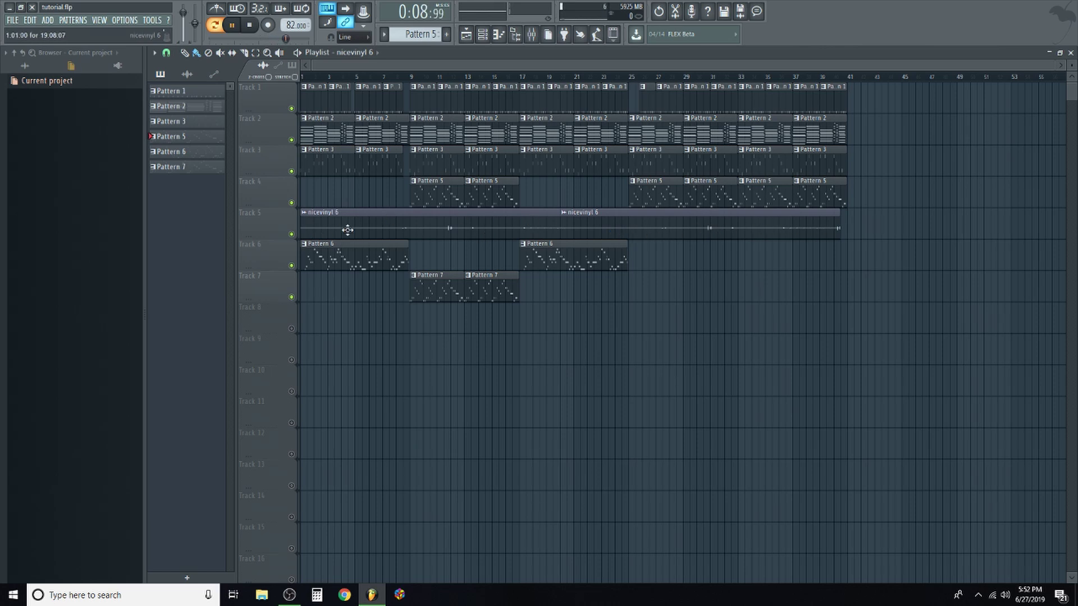
Open the Master mixer channel and check its first effect slot's options.
left_click(531, 35)
left_click(656, 189)
left_click(658, 191)
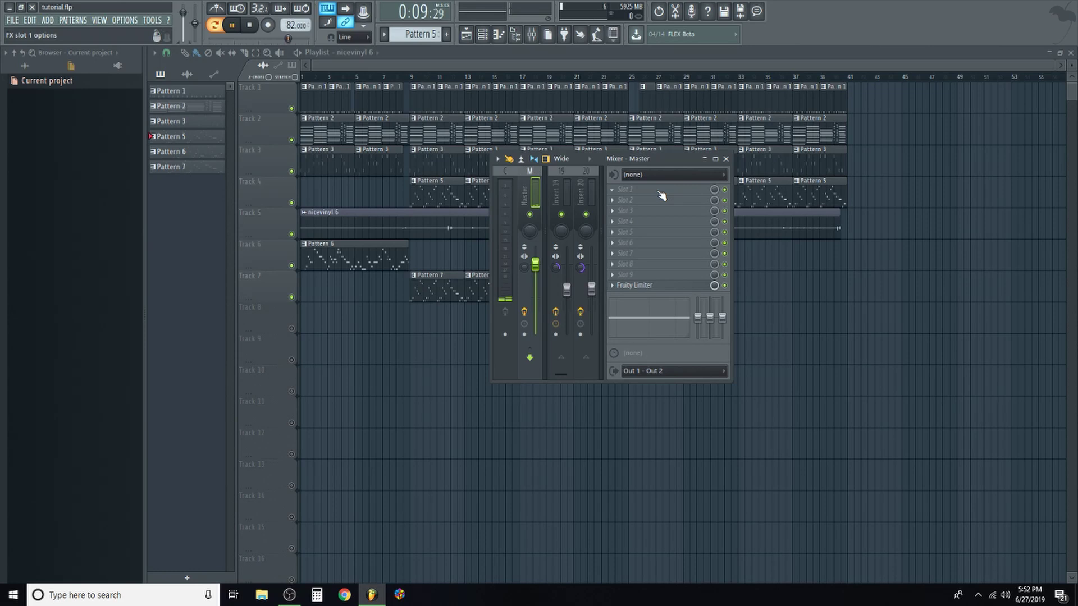
Load Maximus into the Master's first slot with the Fancy Lo fi preset, raising HIGH to about 5k.
left_click(613, 191)
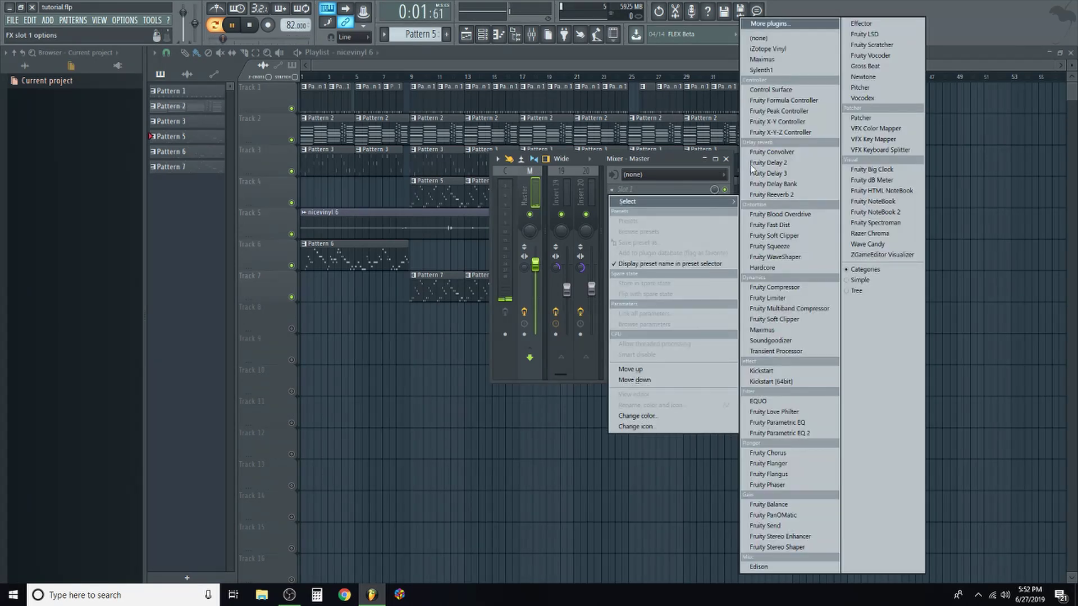
left_click(812, 61)
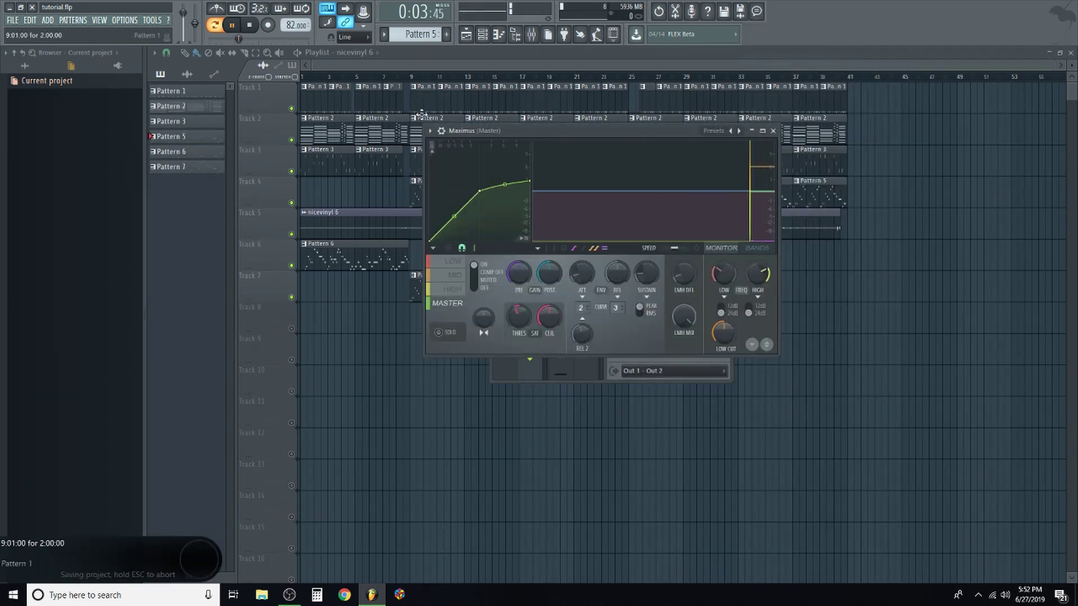
left_click(429, 130)
mouse_move(451, 169)
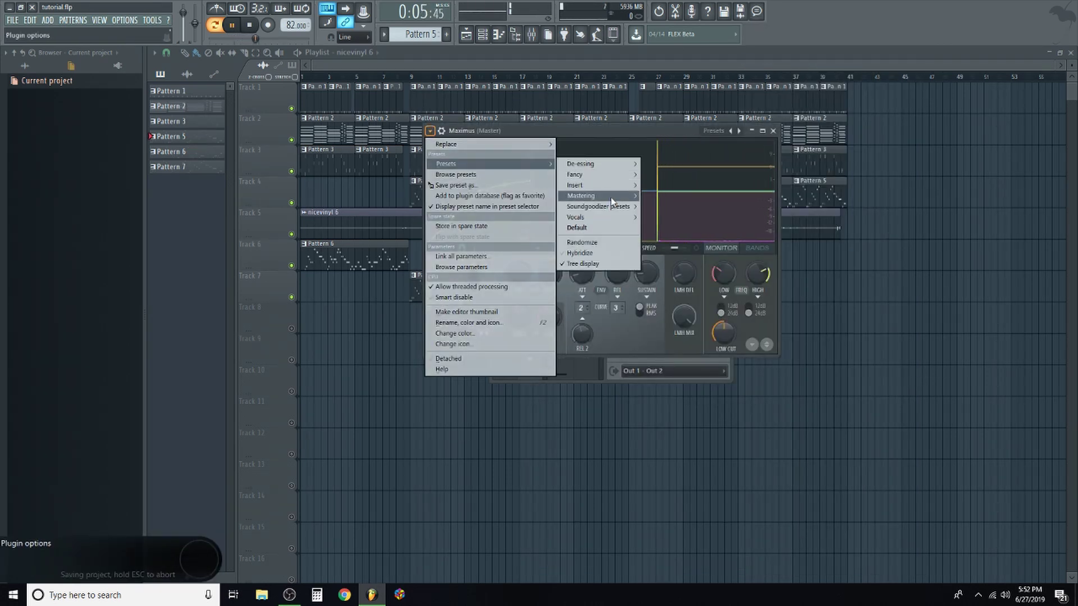
mouse_move(616, 180)
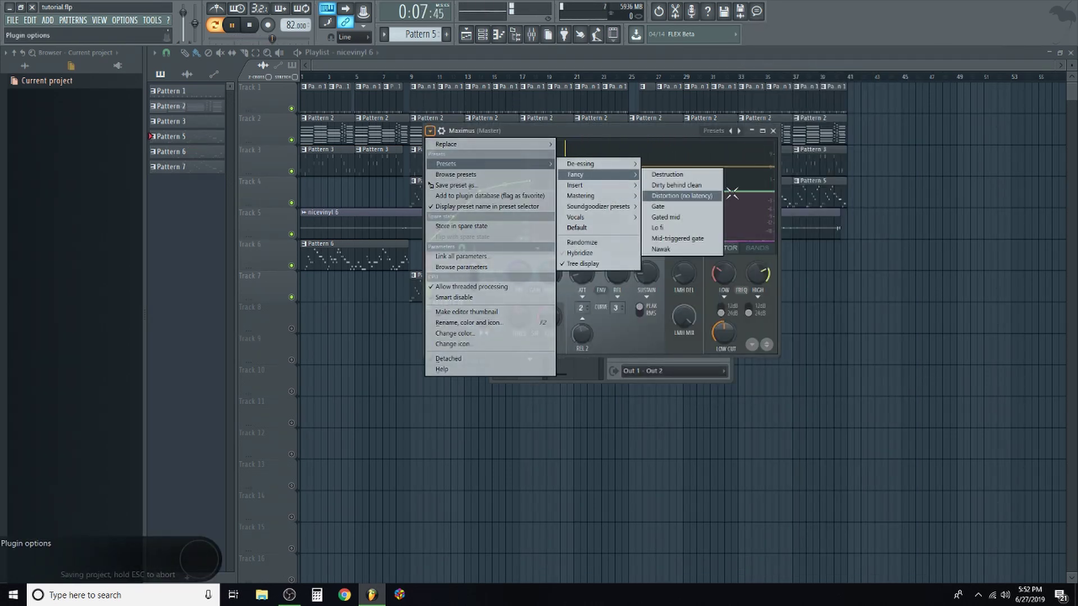
left_click(682, 227)
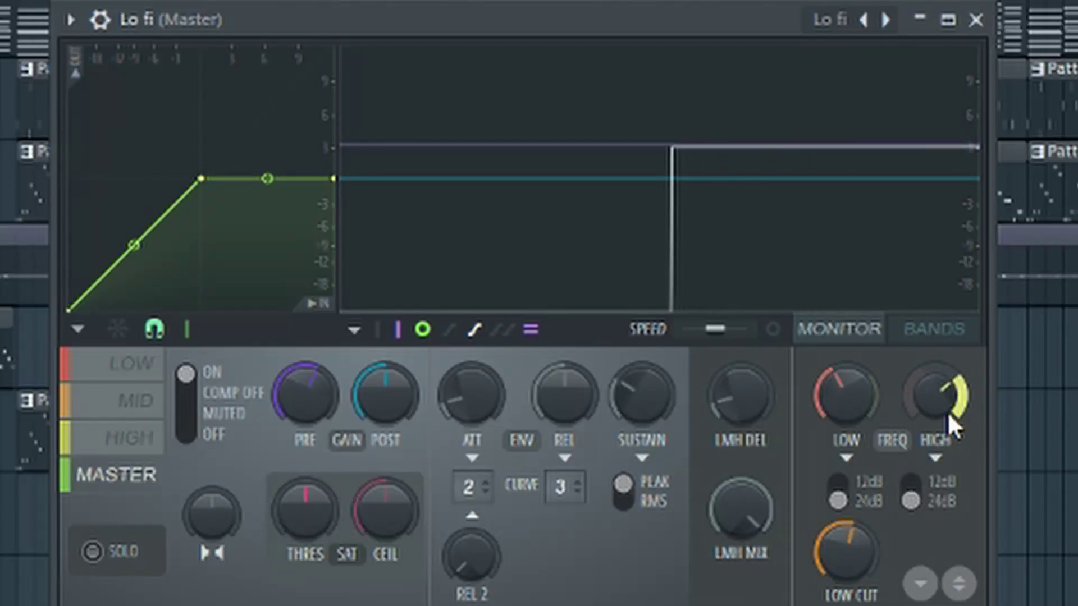
left_click(952, 396)
mouse_move(951, 396)
left_mouse_down()
mouse_move(952, 357)
mouse_move(952, 376)
left_mouse_up()
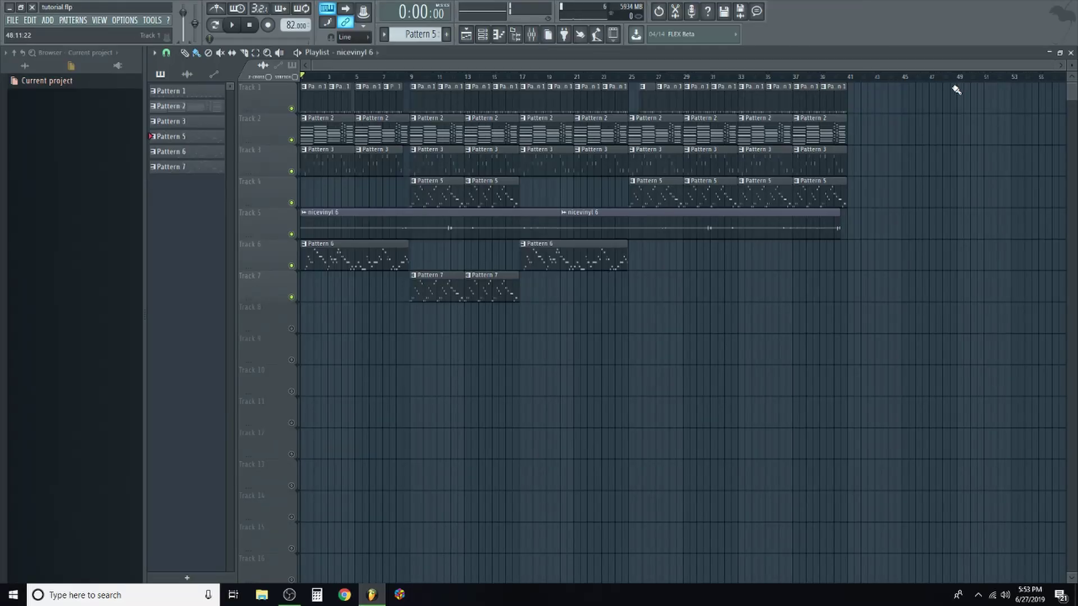
Play the full Playlist arrangement from the beginning, with the Lo fi Maximus preset on the Master.
key("space")
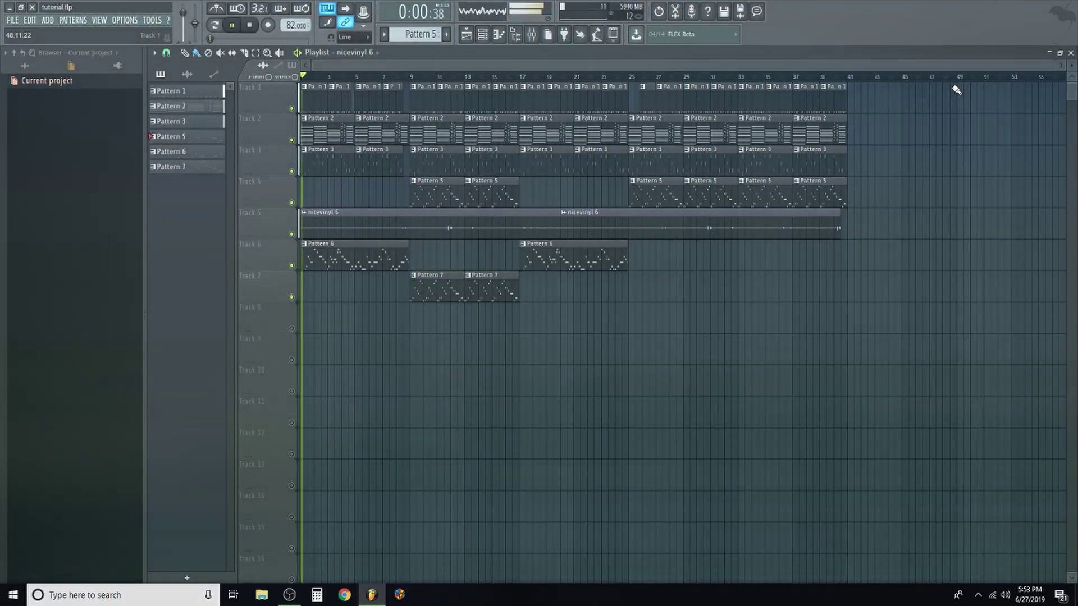